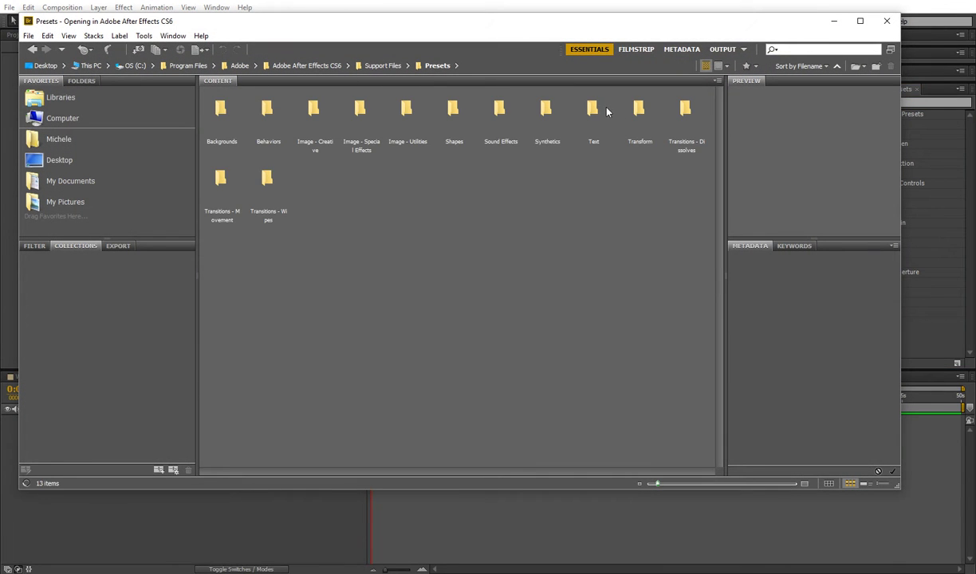
- Browse the Text presets' Animate In folder in Bridge, preview Raining Characters In, and close Bridge
click(594, 110)
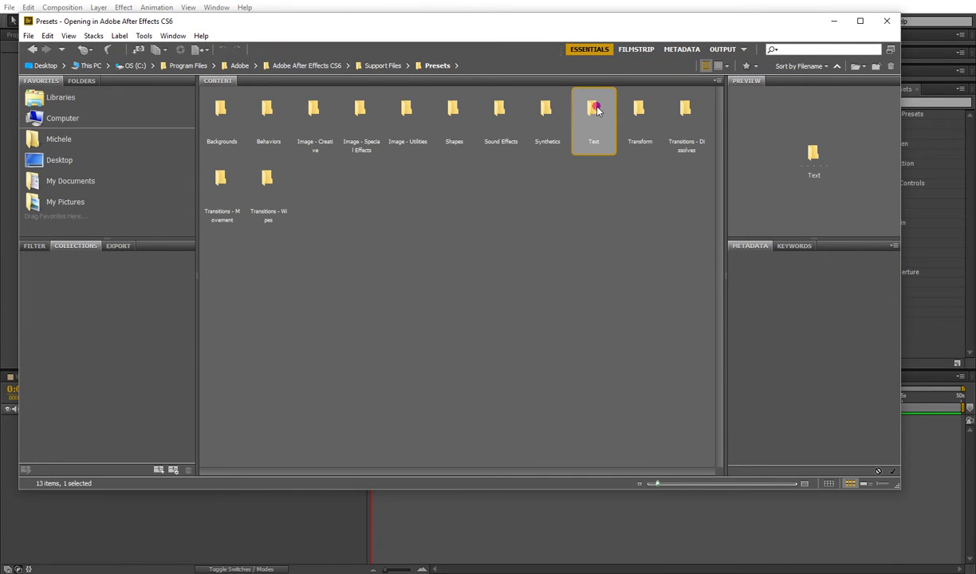
double_click(596, 111)
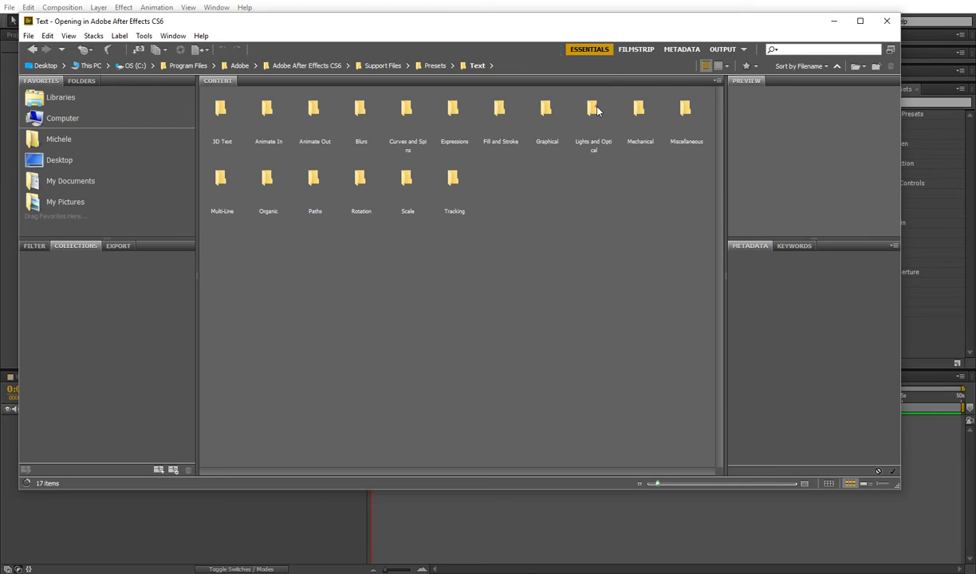
click(272, 110)
double_click(272, 110)
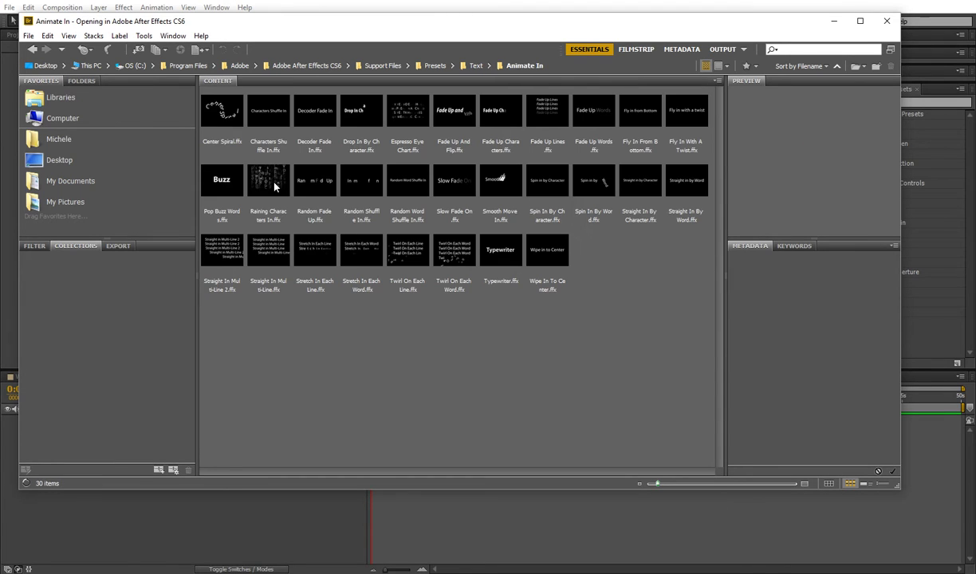
click(274, 185)
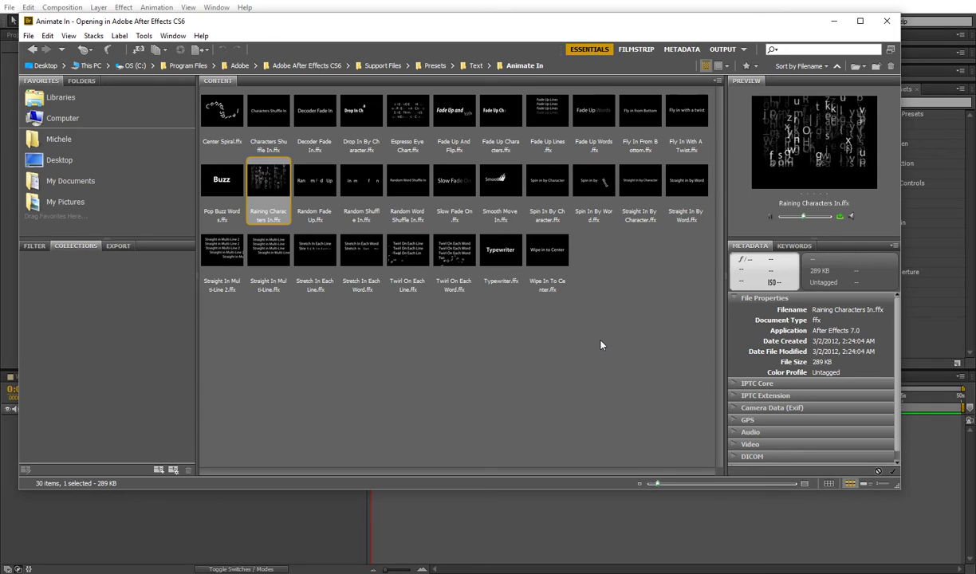
click(885, 21)
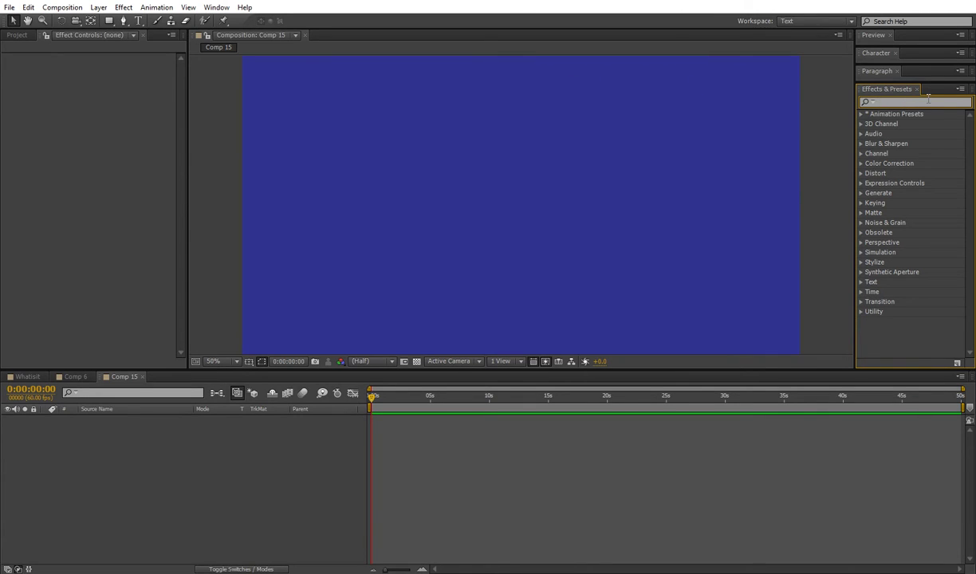
- Search the effects and presets for "rain" and apply the Raining Characters In preset to Comp 15 as an animated text layer
text(rain)
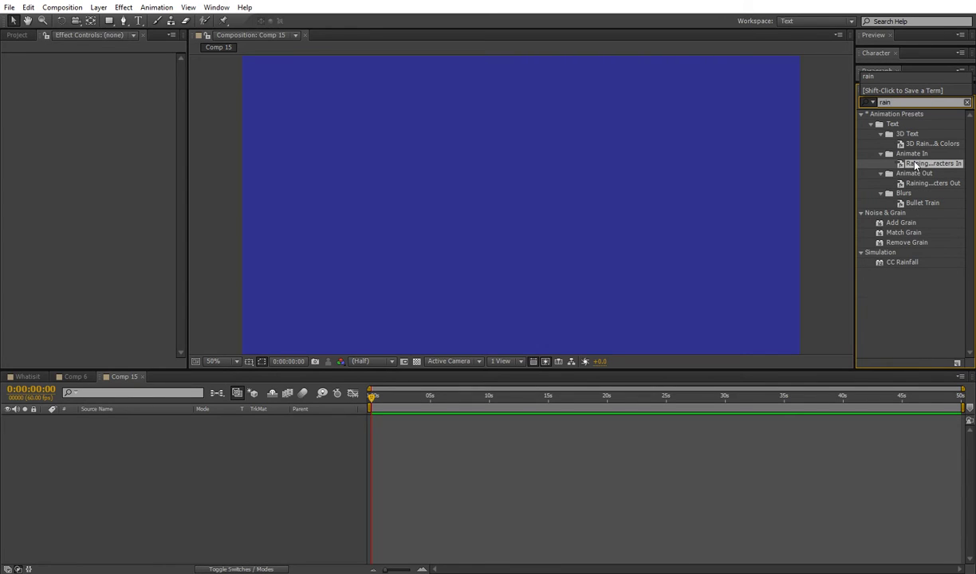
click(914, 168)
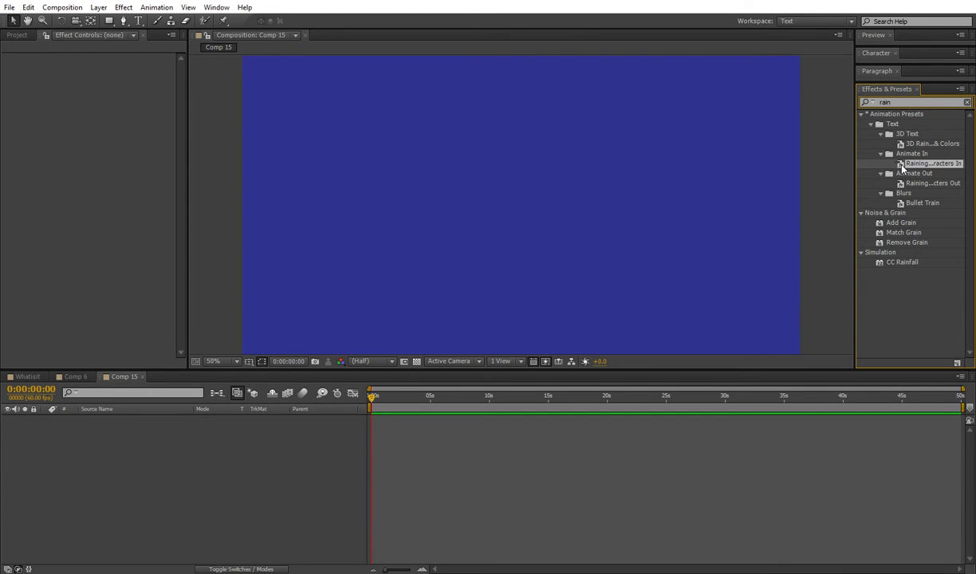
double_click(903, 165)
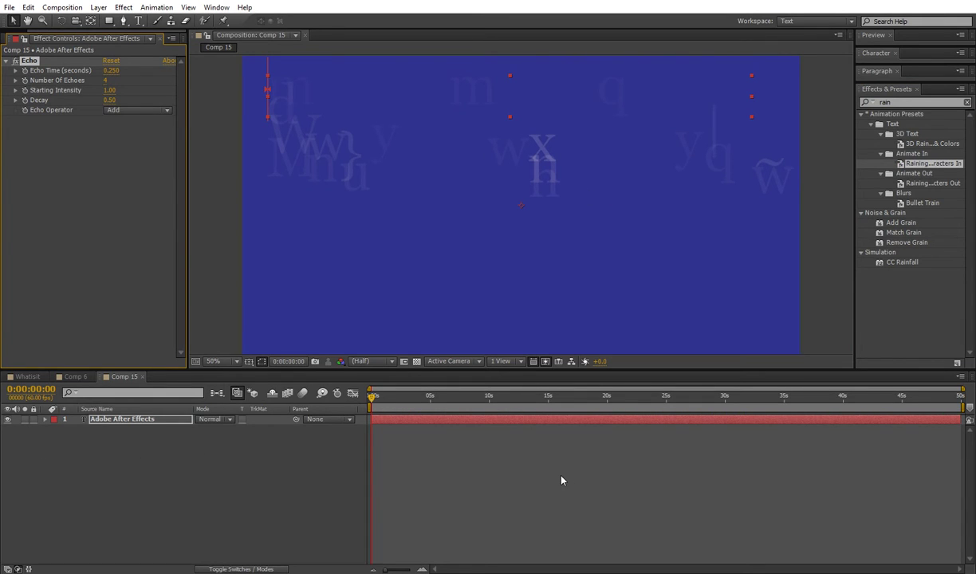
- Reveal the text layer's Offset keyframes and scrub from the start past the second keyframe to examine the animation
click(287, 466)
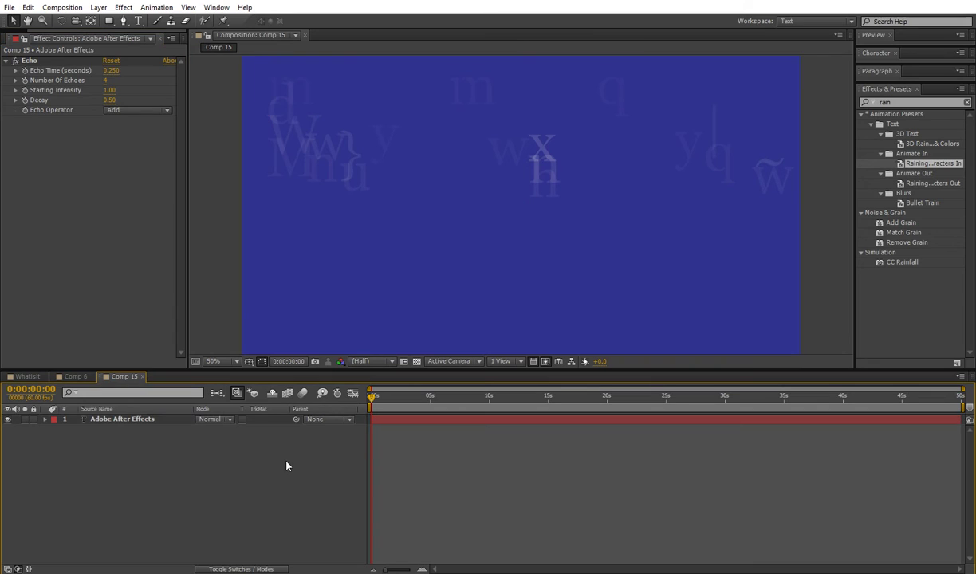
key(u)
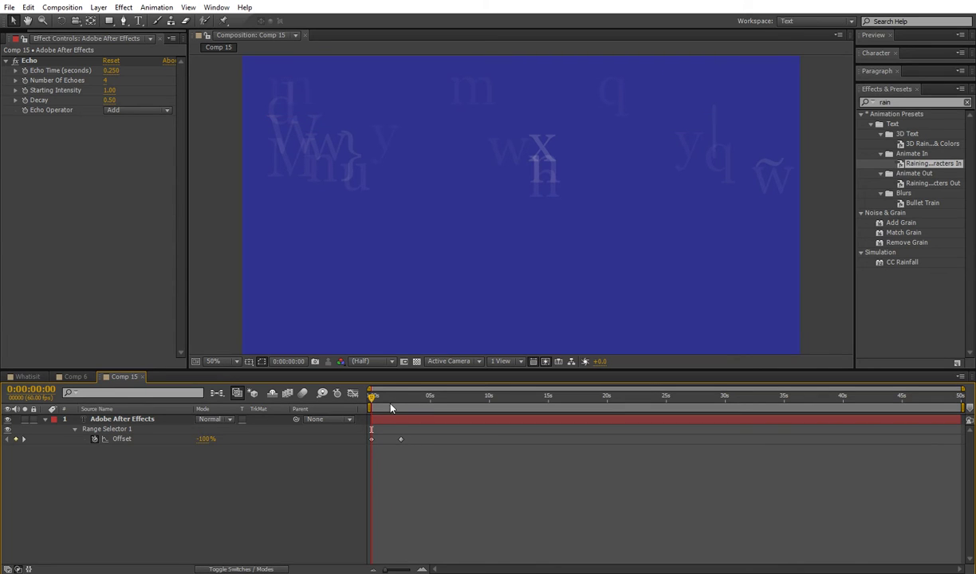
drag(370, 398, 402, 399)
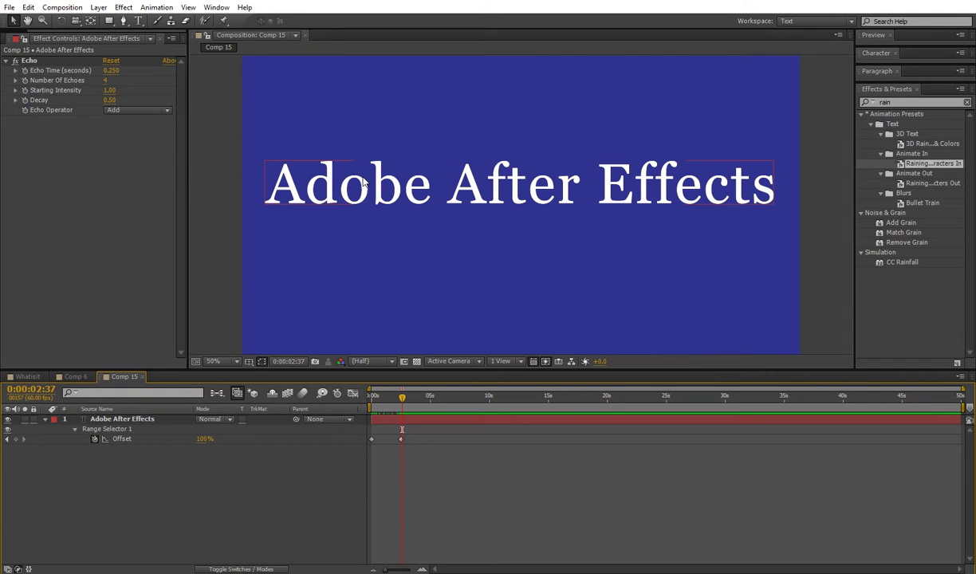
- Replace the text layer's wording with "First Text"
double_click(502, 195)
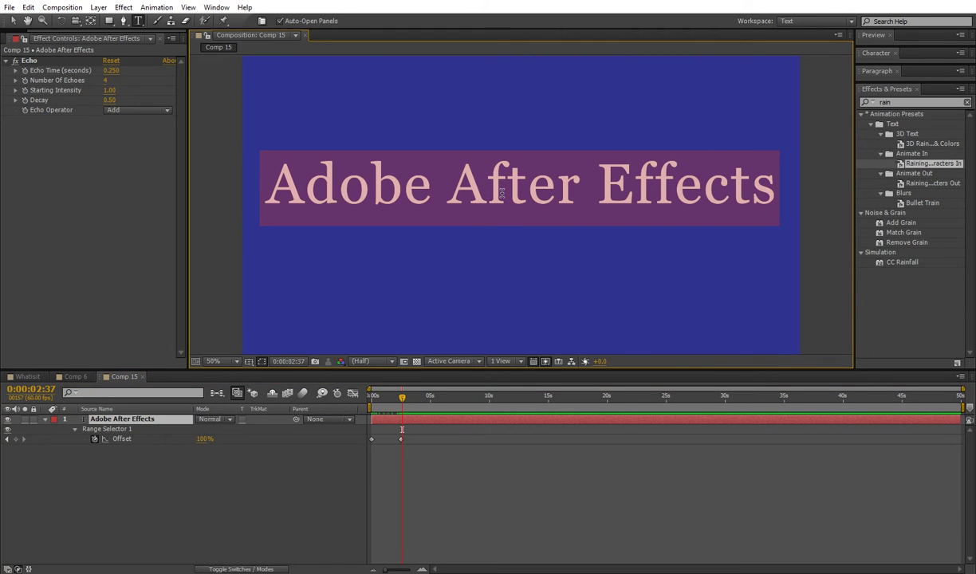
text(First)
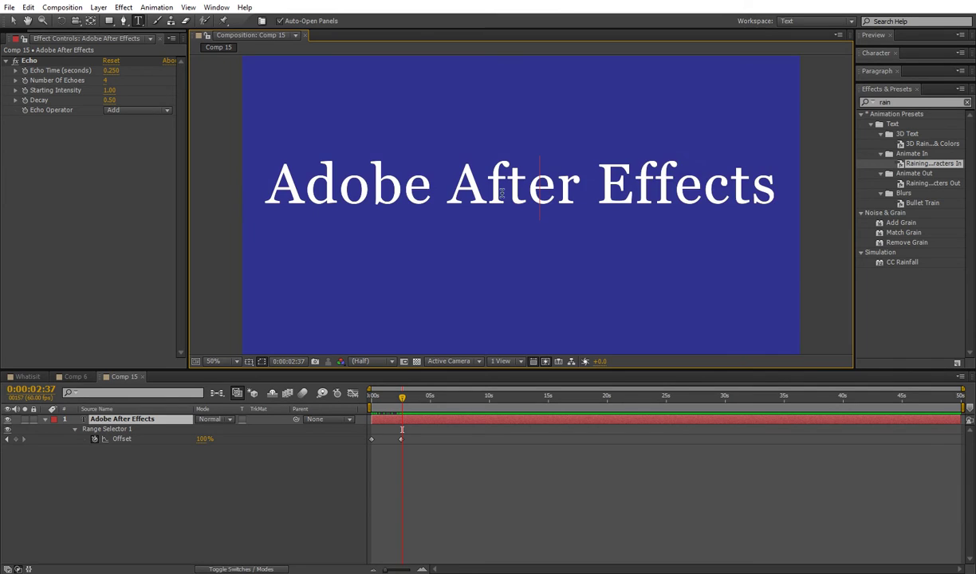
text( Text)
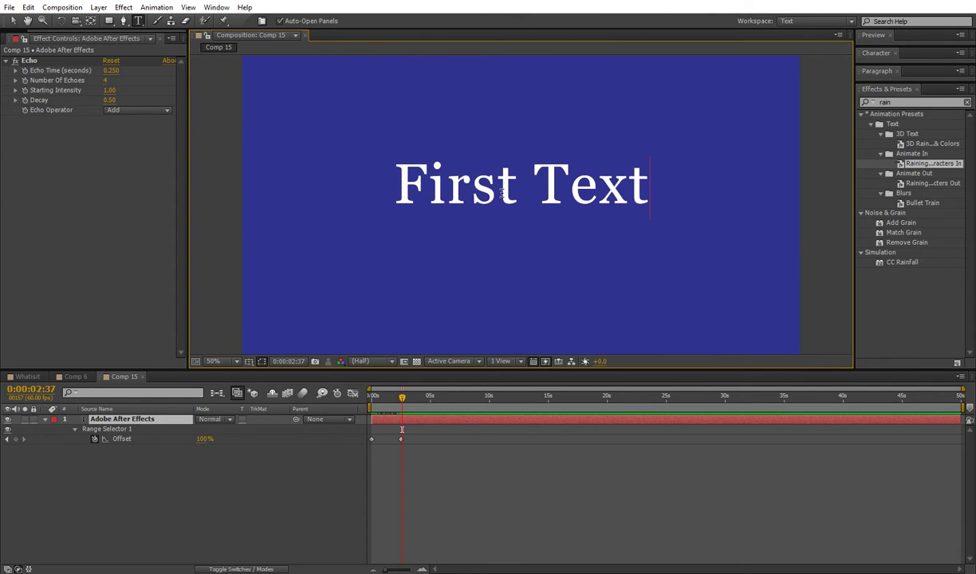
- Slow the First Text animation by moving its second Offset keyframe to just before 5 seconds, and scrub through the result
click(402, 397)
drag(402, 398, 371, 398)
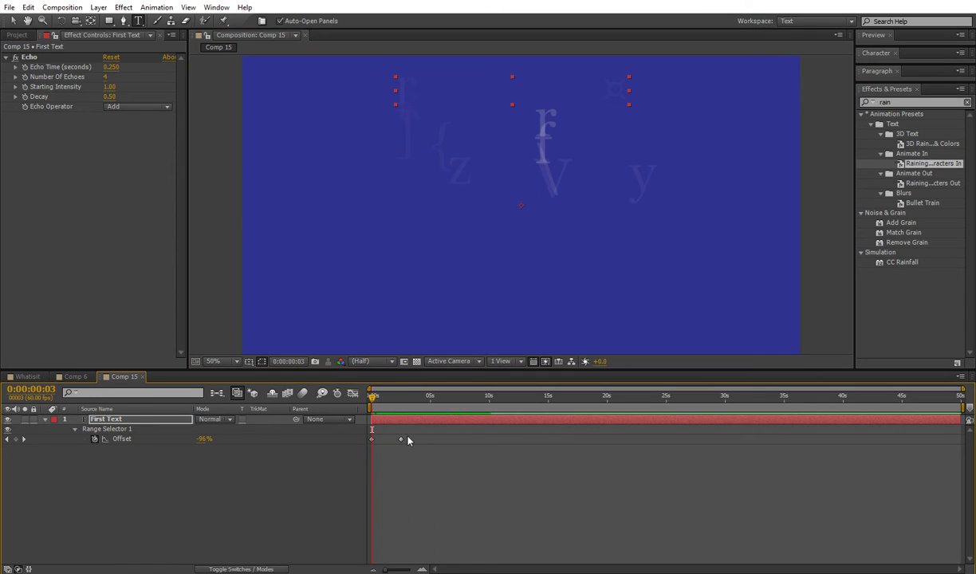
drag(401, 440, 427, 443)
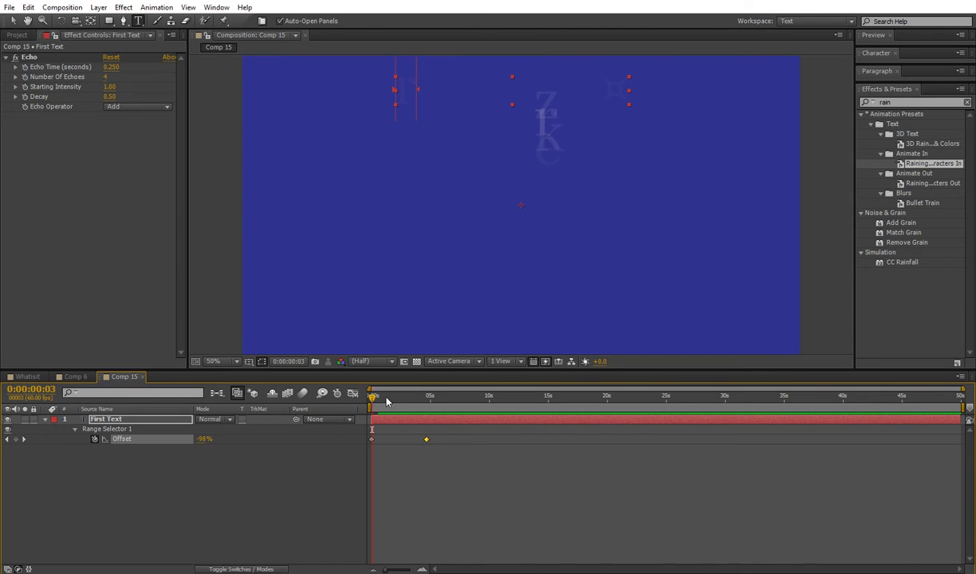
drag(373, 399, 425, 409)
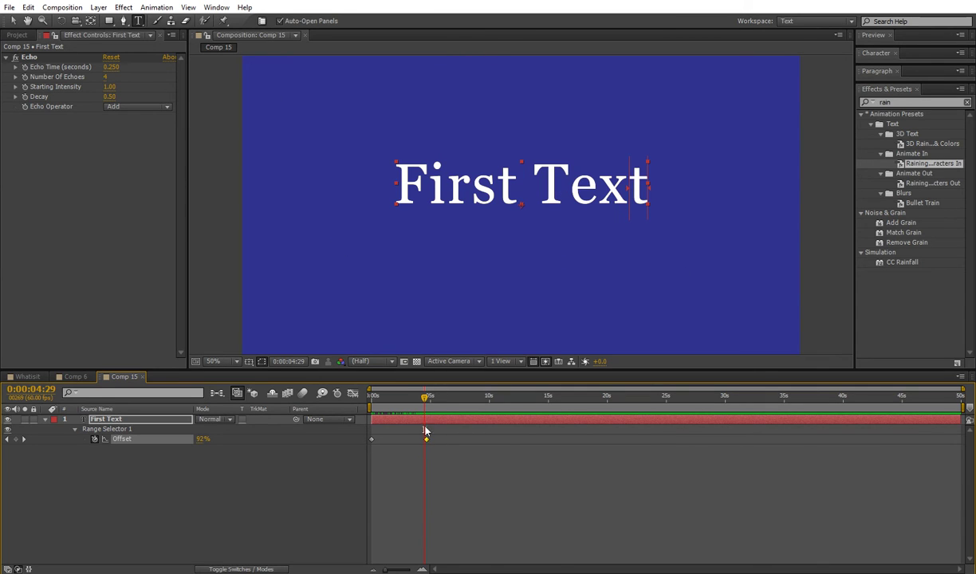
drag(424, 396, 401, 399)
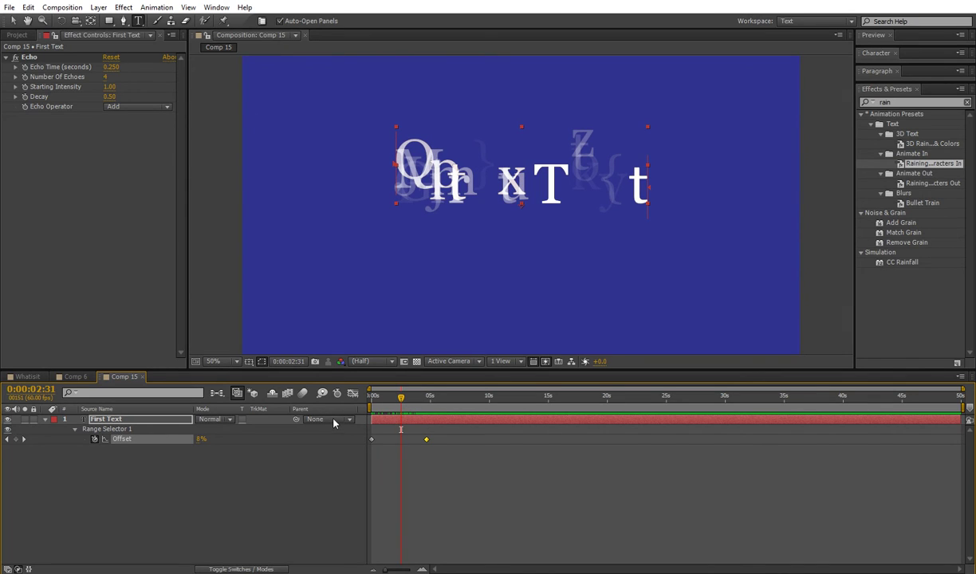
- Add a second text layer reading "Ending Text" centred below the first text
click(138, 20)
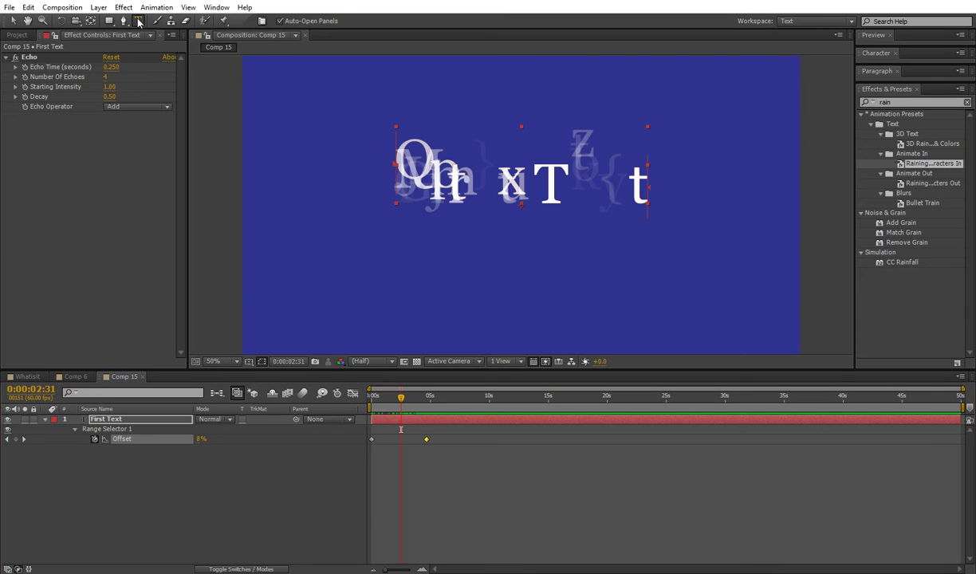
click(506, 263)
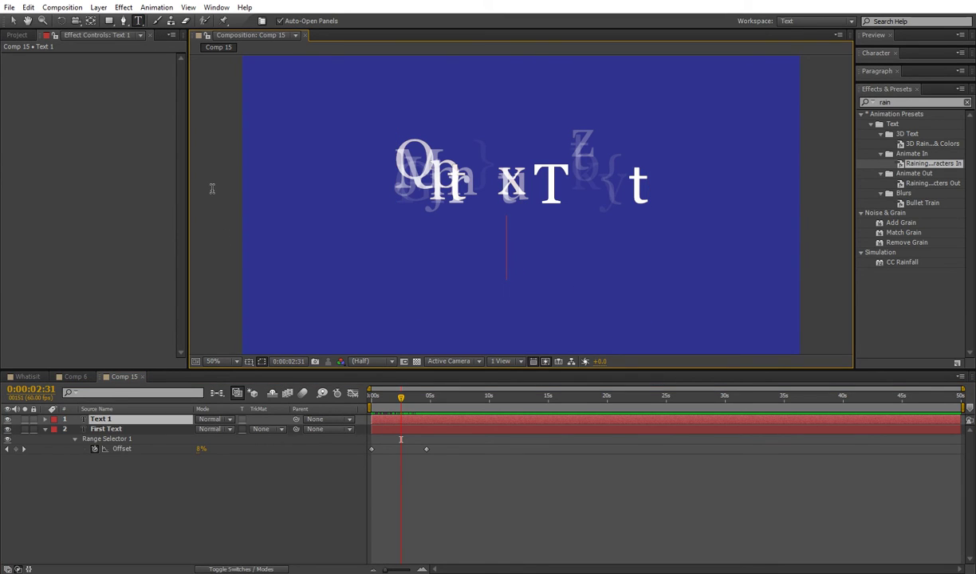
text(E)
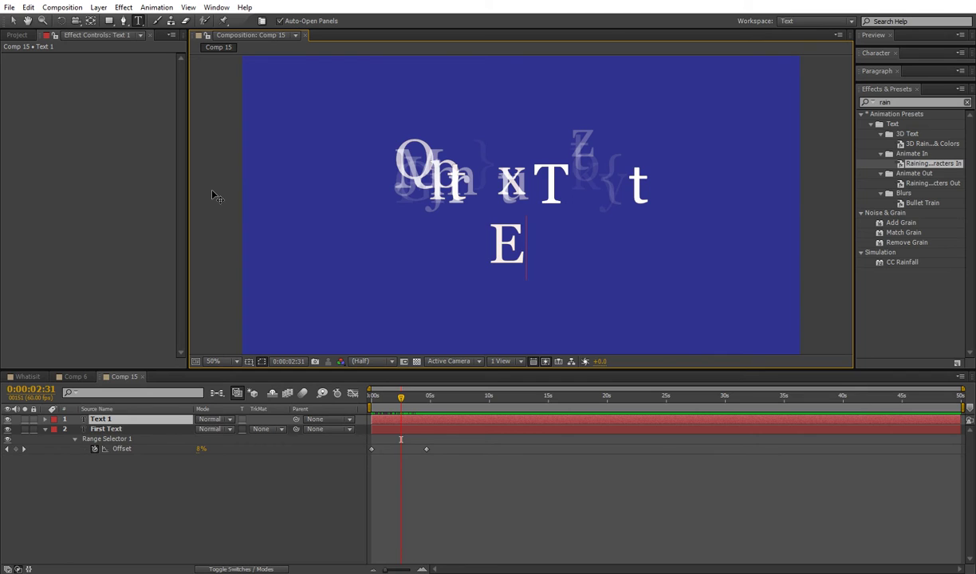
text(n)
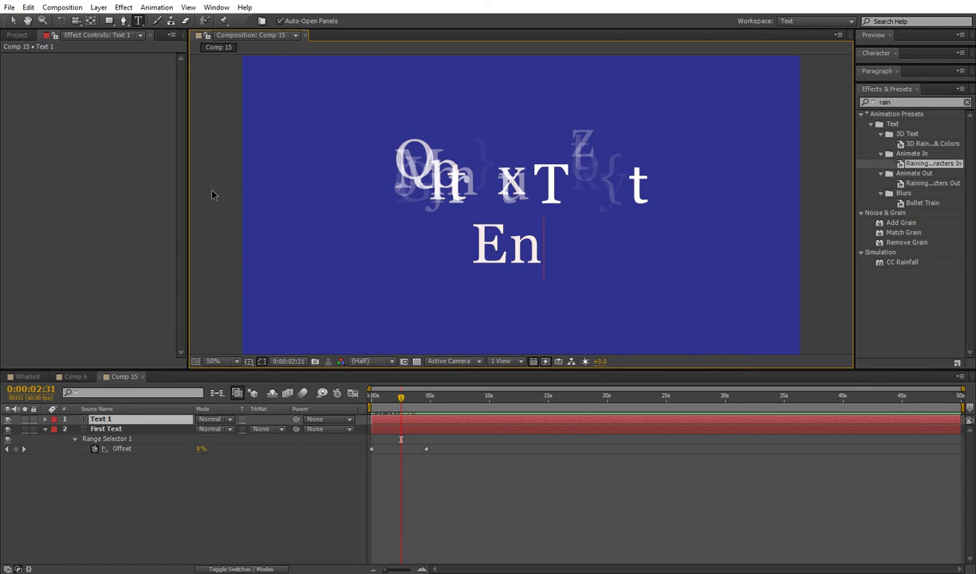
text(ding Text)
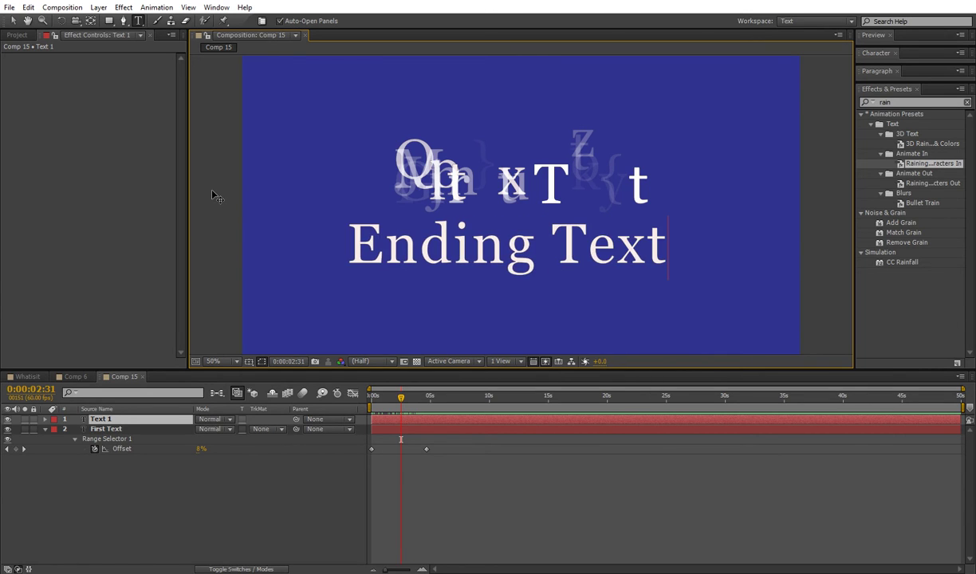
- Apply the Raining Characters Out preset to the Ending Text layer and reveal its Offset keyframes
click(905, 184)
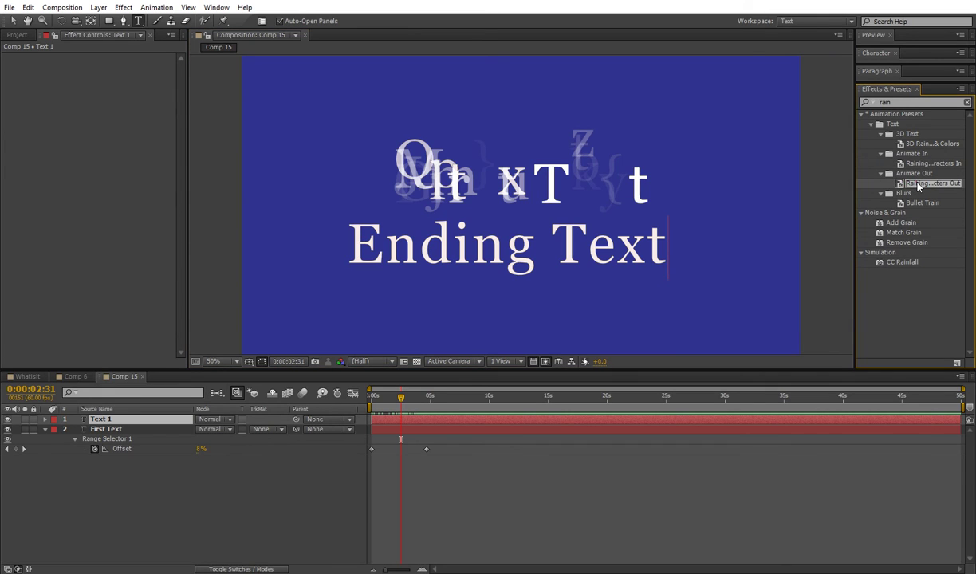
drag(917, 185, 517, 252)
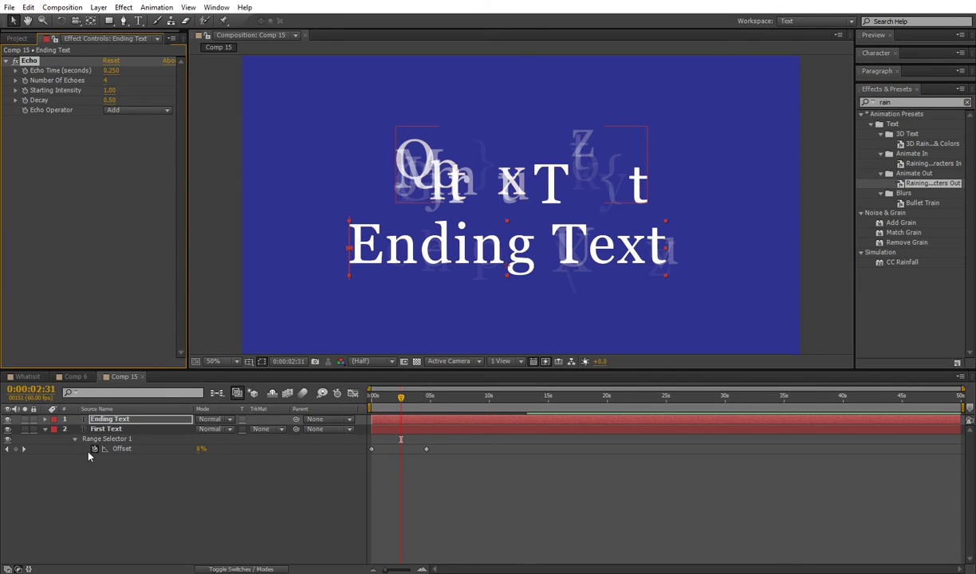
click(298, 487)
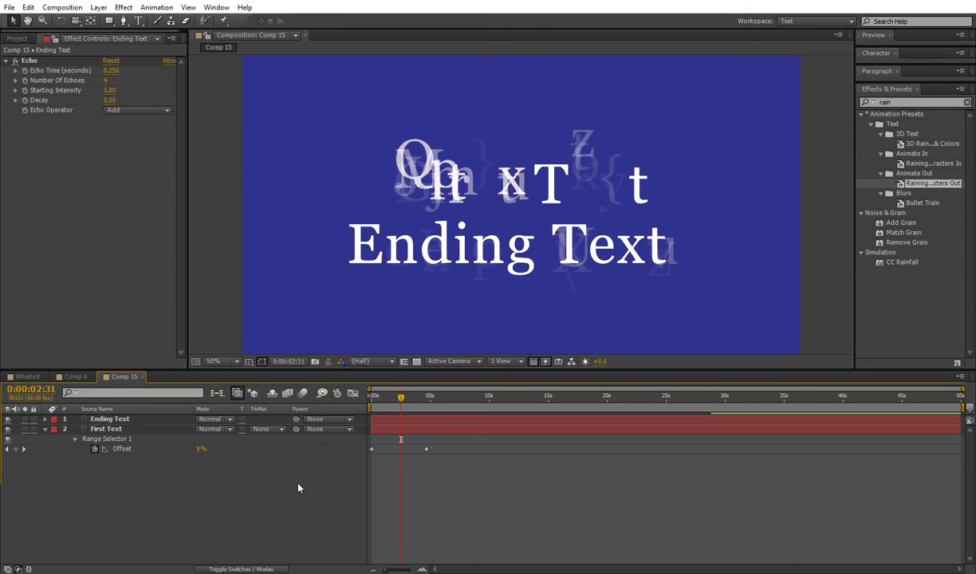
key(u)
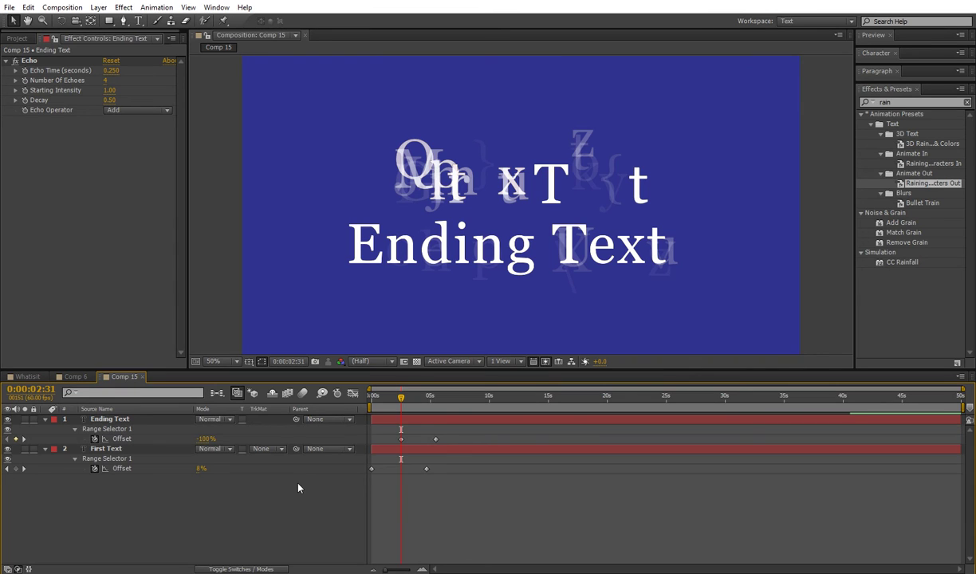
- Trim the start of the Ending Text layer so that it begins at about 5 seconds
click(126, 440)
click(366, 444)
drag(401, 401, 369, 401)
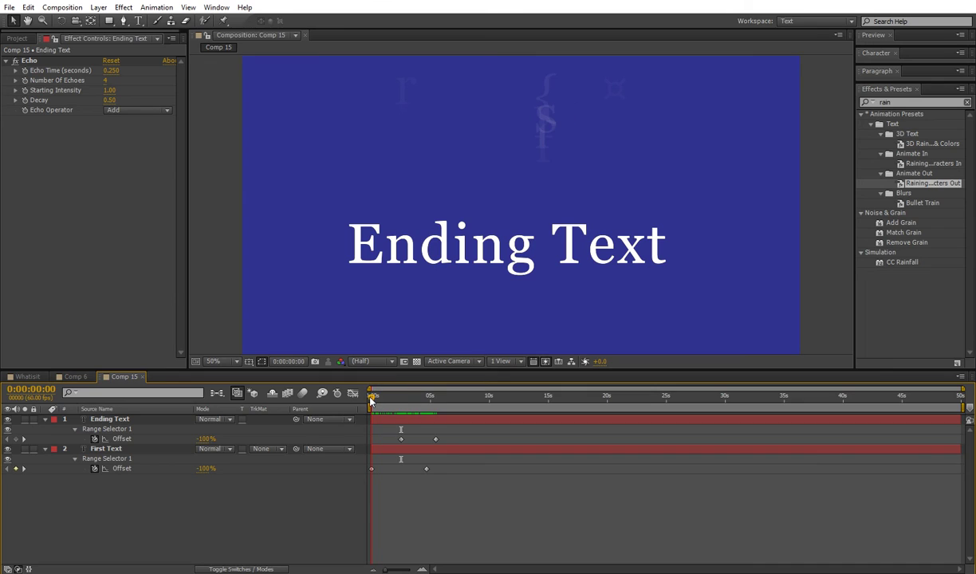
click(382, 422)
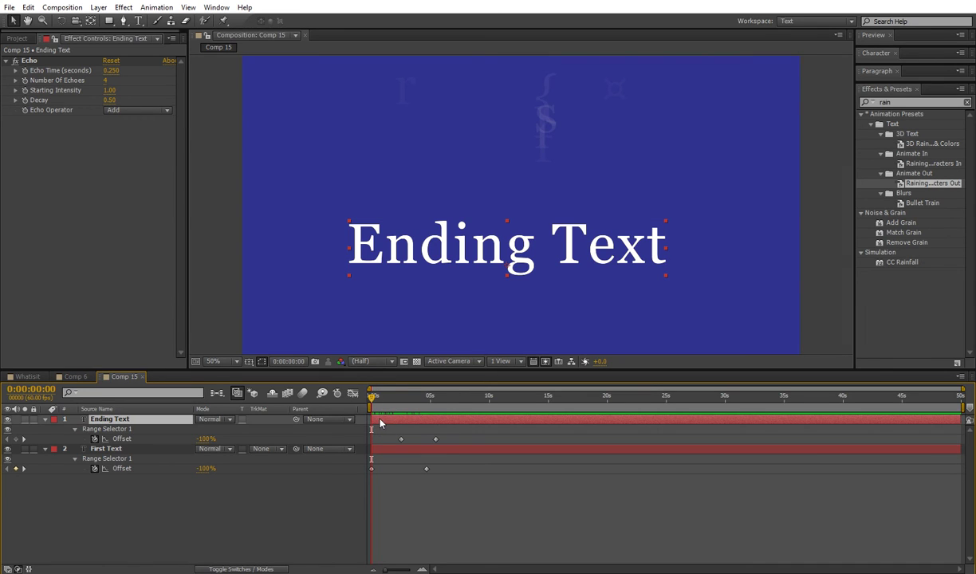
drag(371, 419, 430, 418)
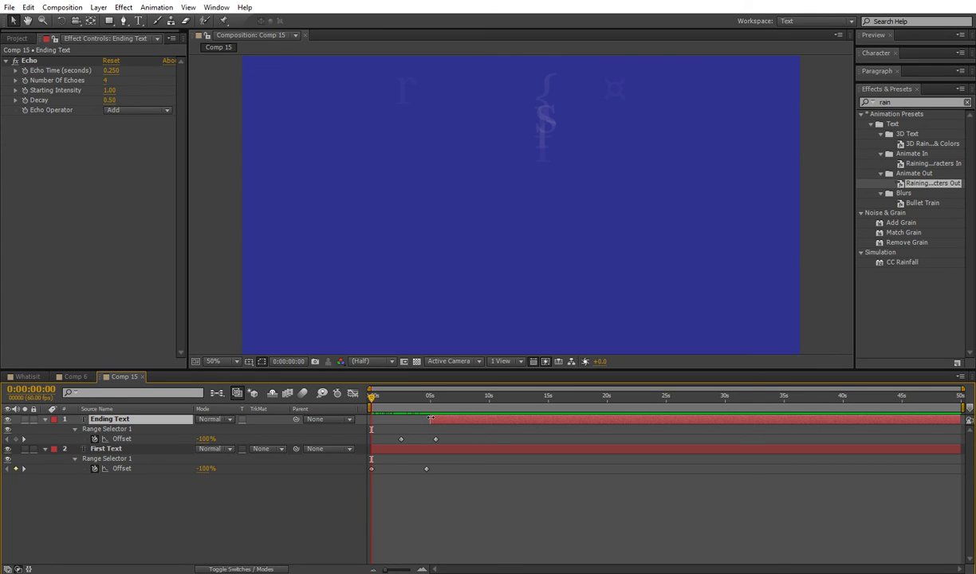
- Shift Ending Text's first Offset keyframe to just after the layer's start and its last one to 0:00:09:42
click(428, 396)
drag(428, 396, 396, 397)
click(400, 439)
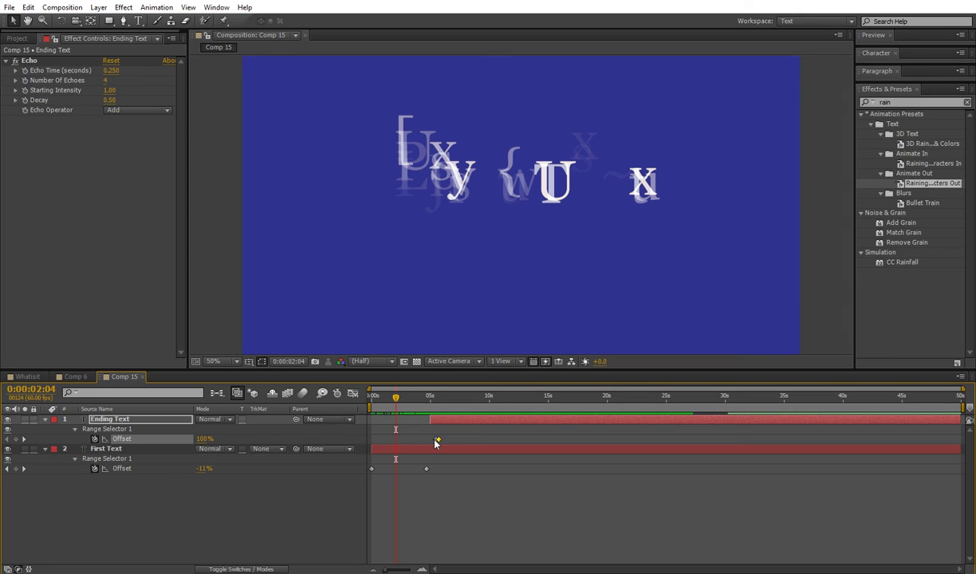
drag(438, 439, 483, 439)
drag(381, 396, 487, 399)
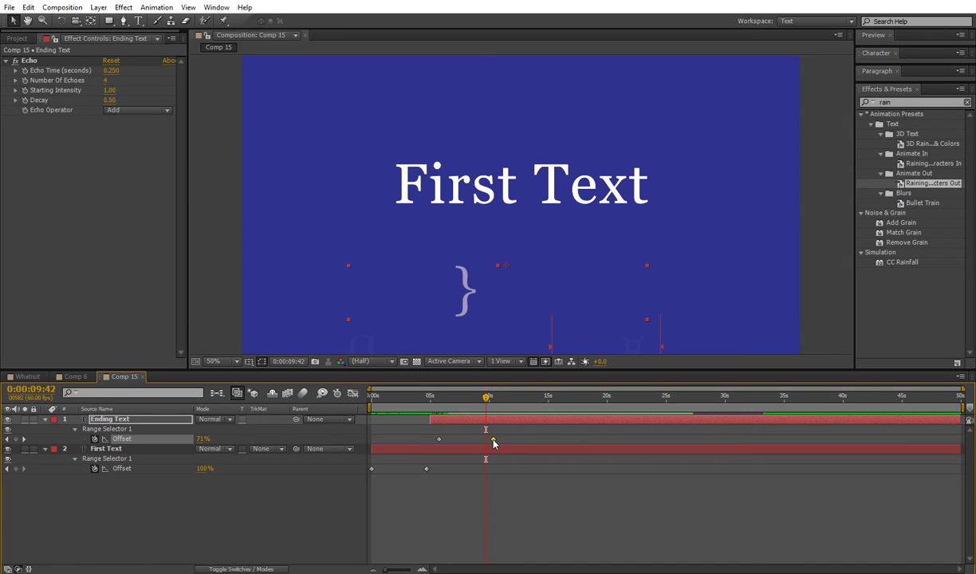
drag(493, 439, 485, 441)
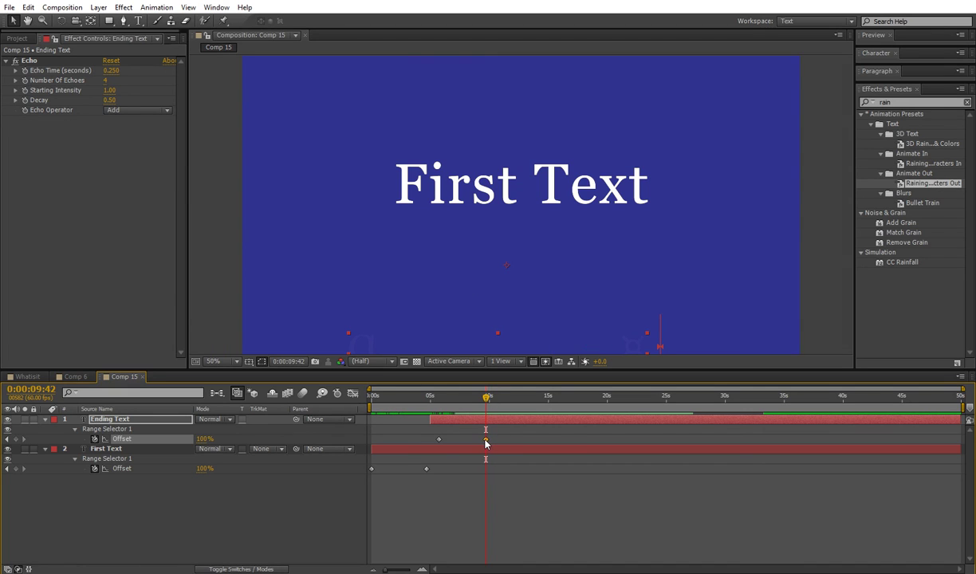
- Expand the Echo effect's parameters on Ending Text to examine their sliders
click(16, 71)
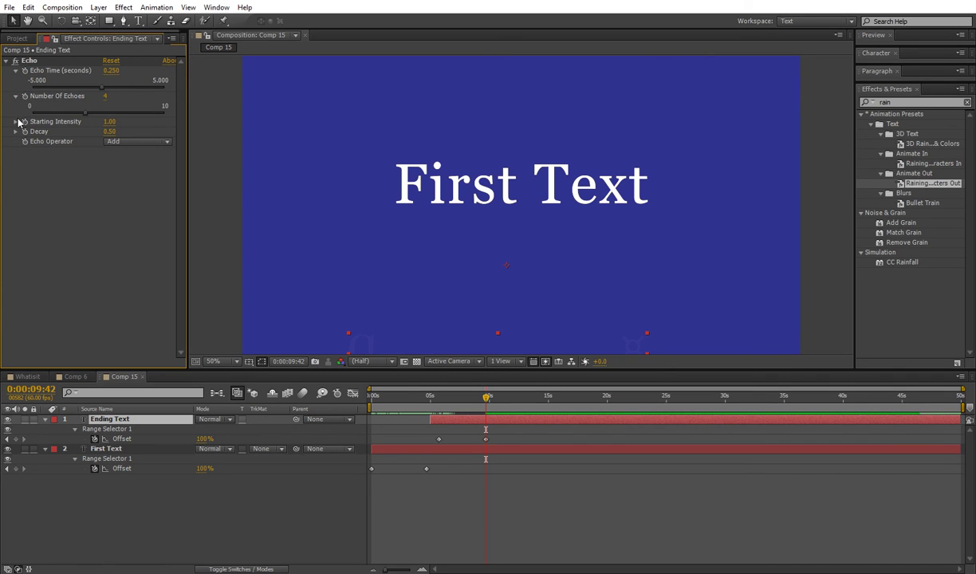
click(16, 122)
click(16, 148)
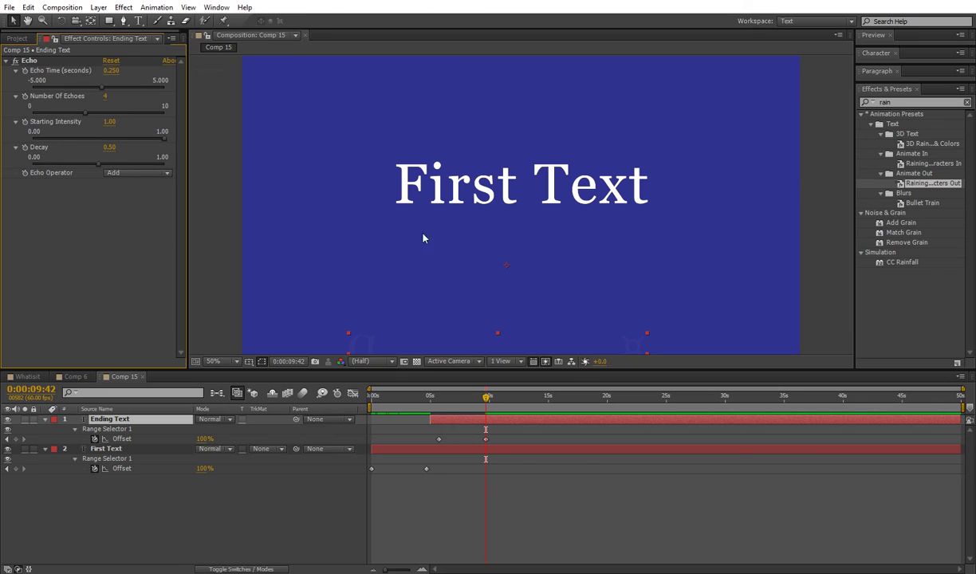
- Change the wording of the First Text layer to "Starting Text" and deselect the layer
click(476, 183)
double_click(476, 182)
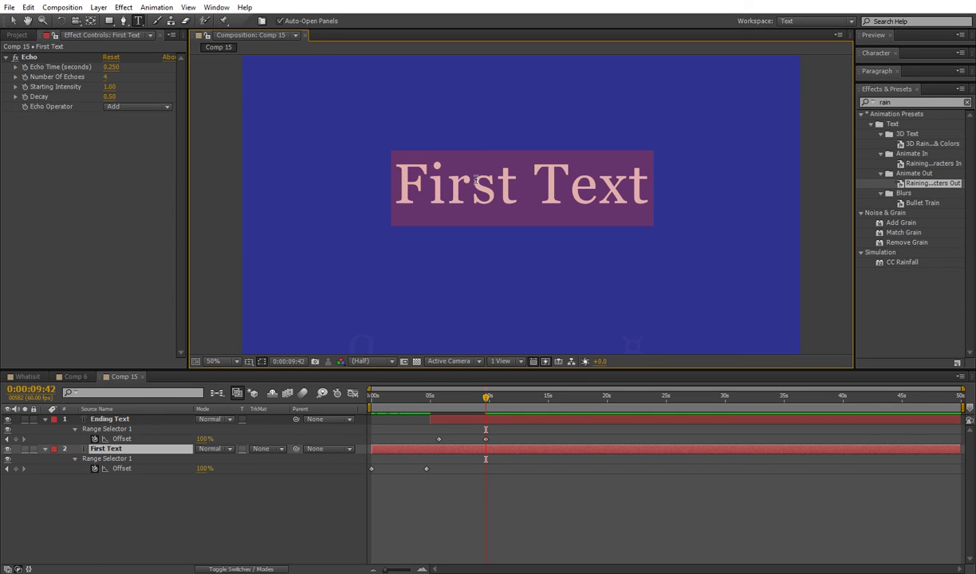
text(Starting)
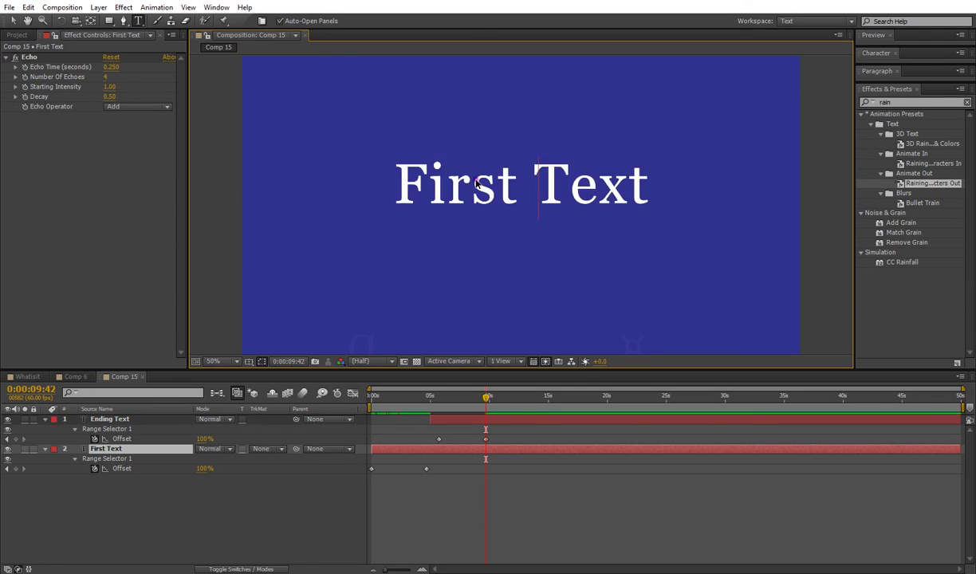
text( Text)
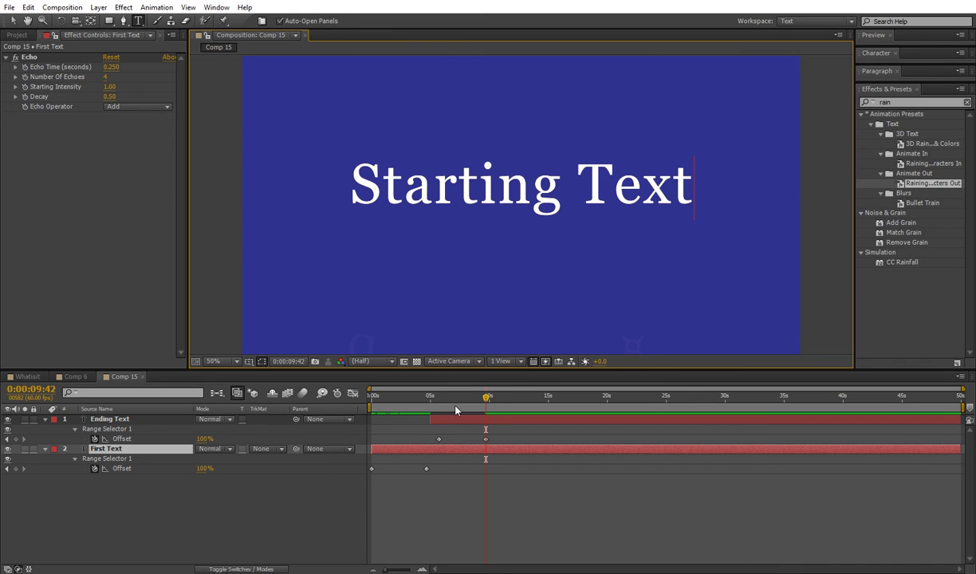
click(430, 439)
click(668, 439)
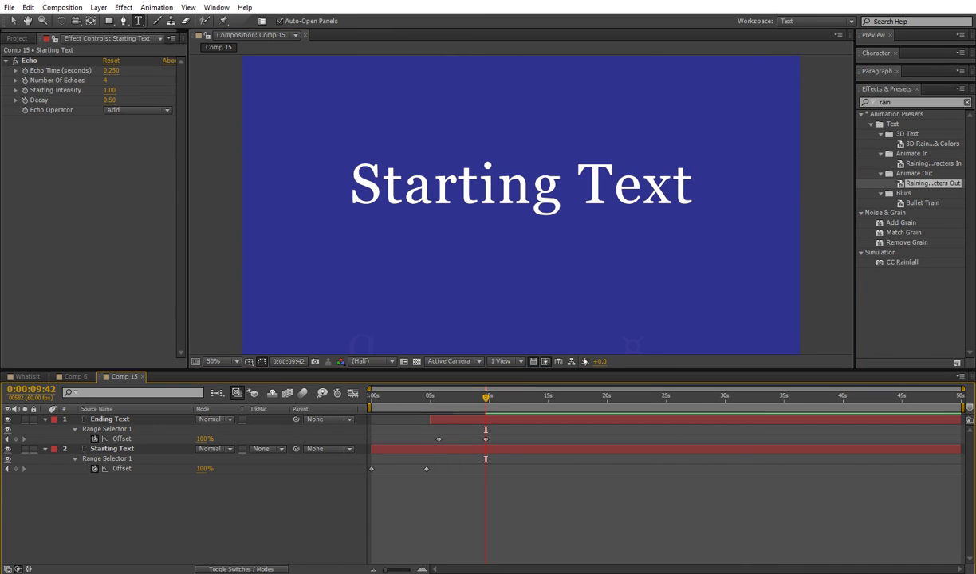